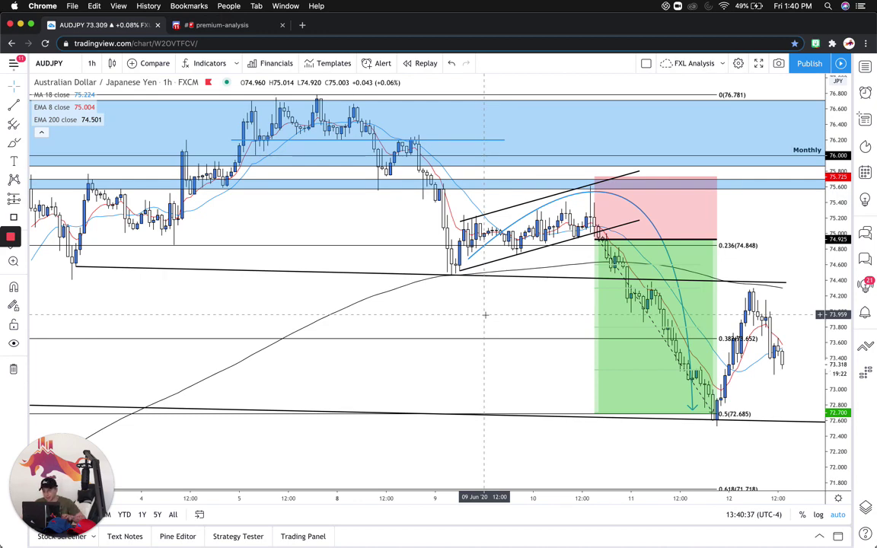
Zoom out the AUDJPY 1-hour chart and switch it to daily candles.
scroll(485, 314, "down", 5)
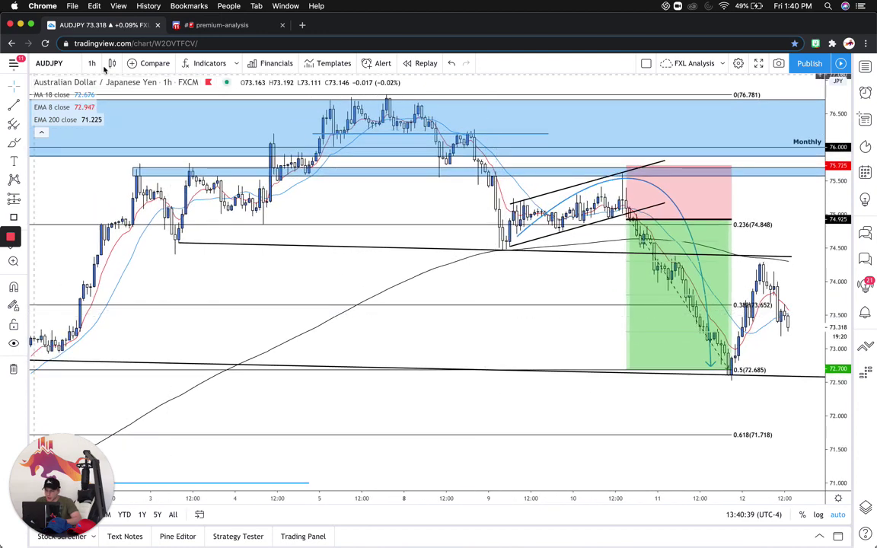
left_click(111, 63)
left_click(91, 63)
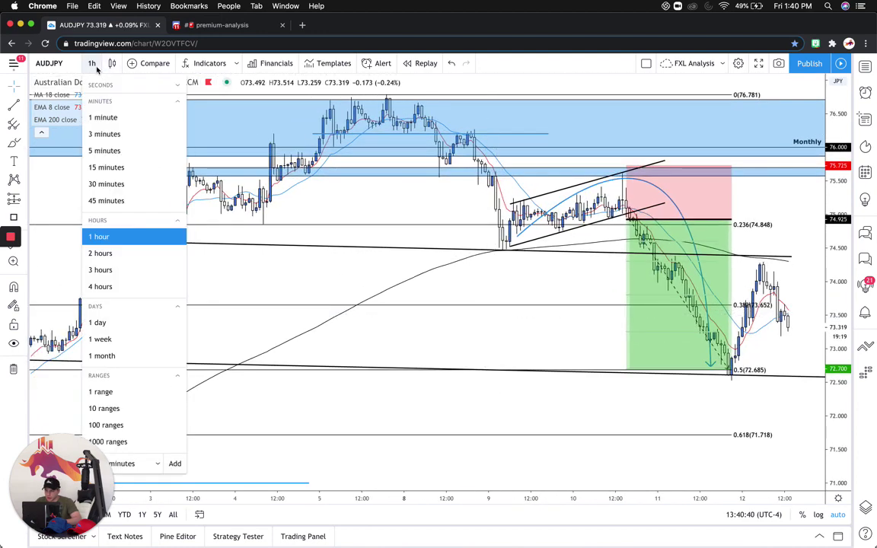
left_click(130, 323)
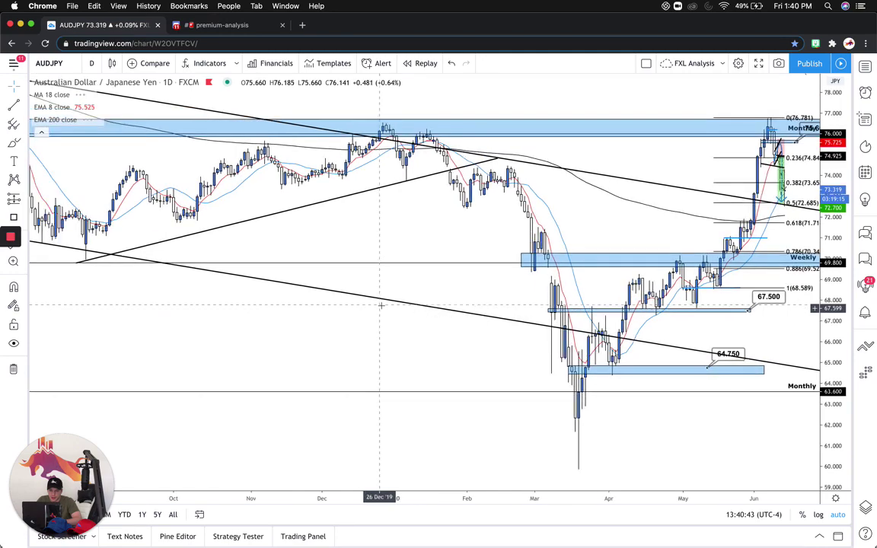
Zoom and pan the daily AUDJPY chart back to July and August history.
scroll(381, 305, "down", 5)
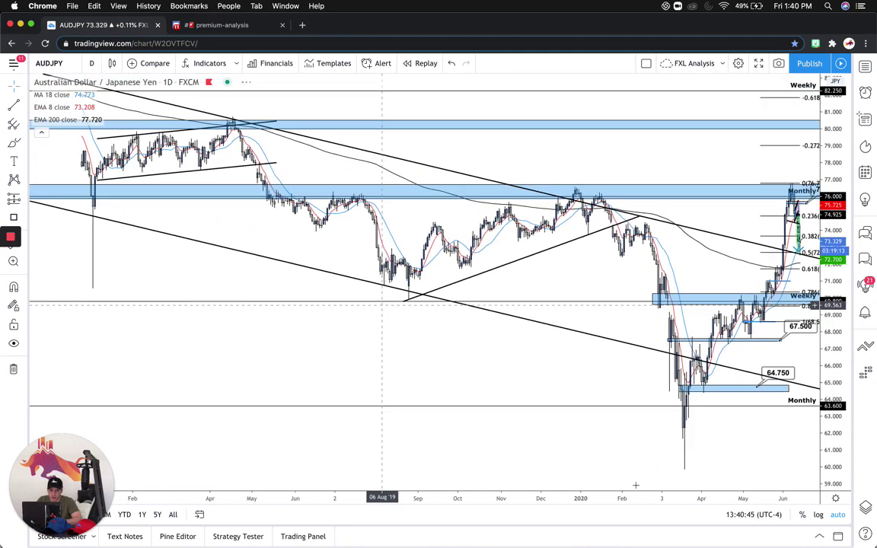
scroll(381, 304, "down", 1)
scroll(607, 340, "down", 3)
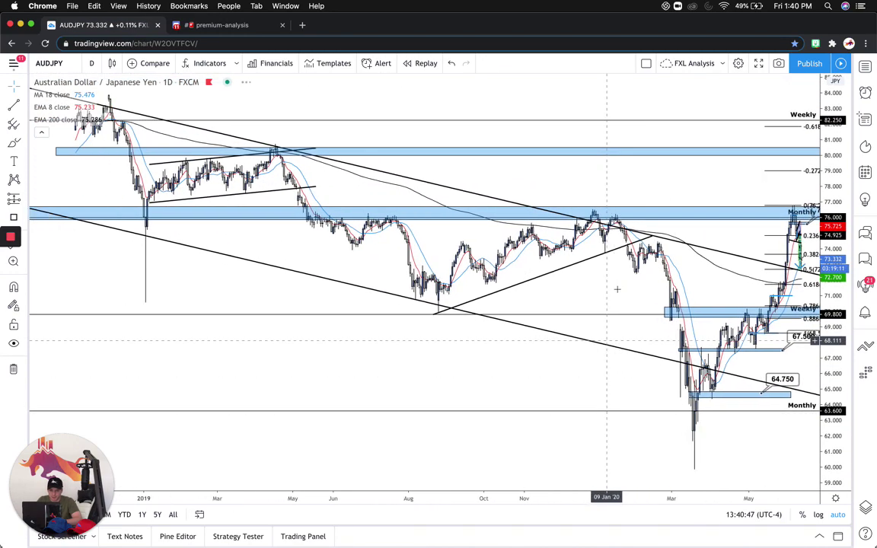
left_click_drag(603, 291, 601, 290)
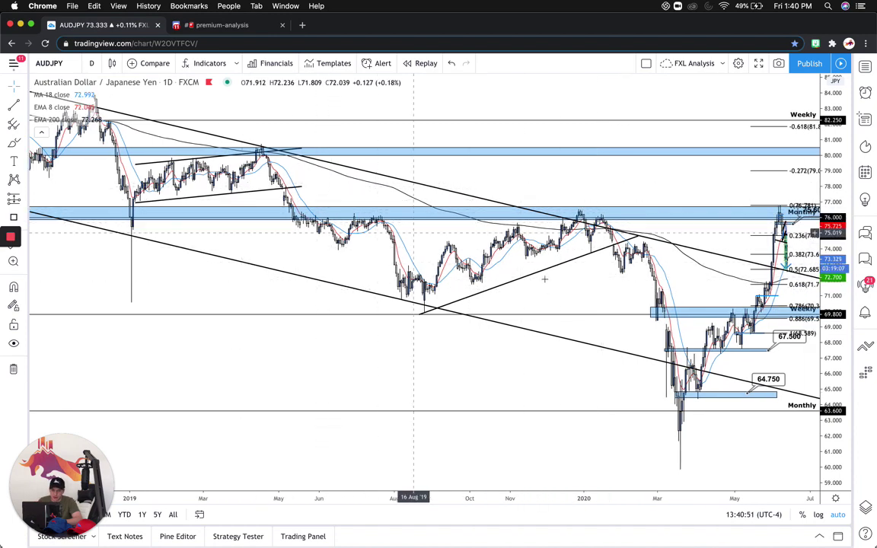
scroll(654, 218, "up", 2)
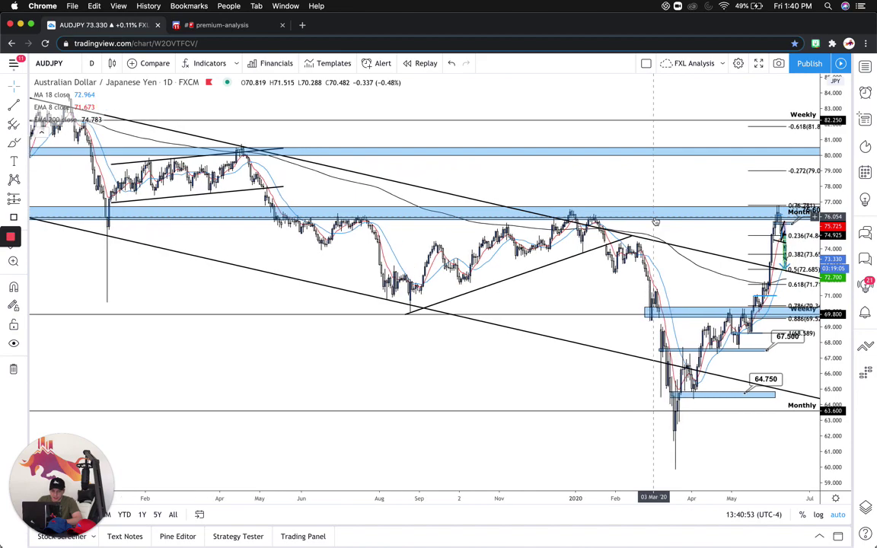
scroll(653, 217, "up", 3)
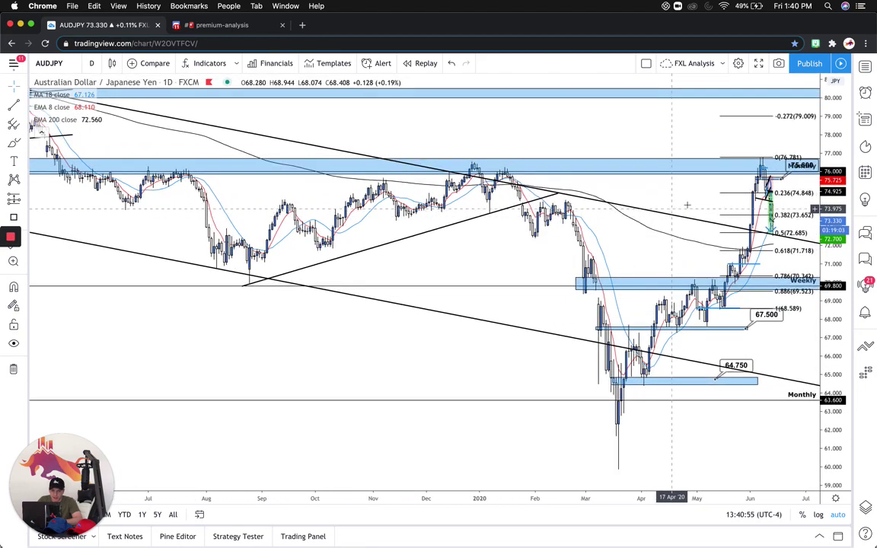
scroll(686, 204, "up", 1)
scroll(687, 204, "up", 2)
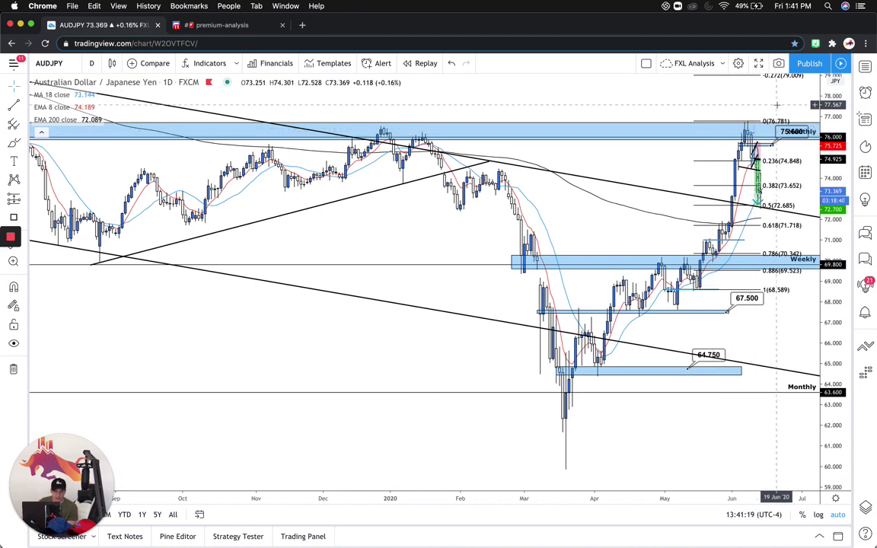
left_click_drag(627, 162, 512, 156)
left_click(91, 64)
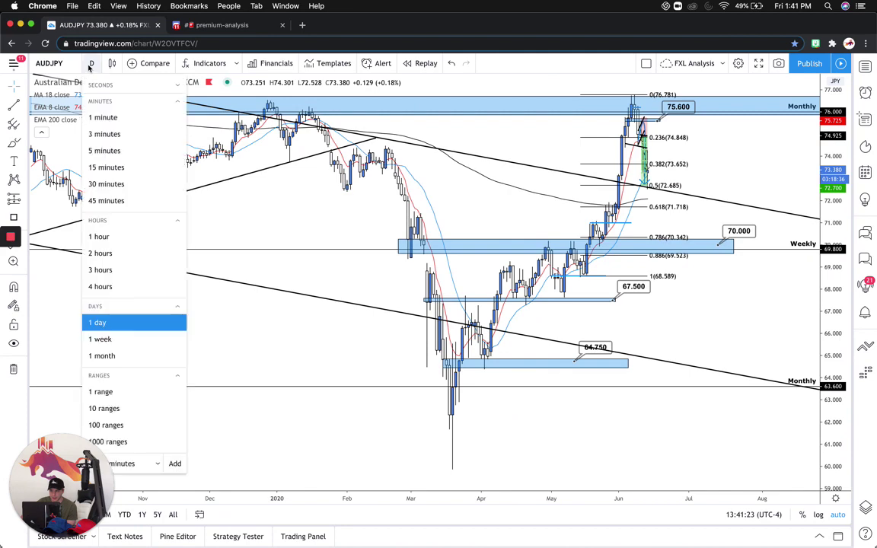
Switch the AUDJPY chart to 4-hour candles, then back to 1-hour.
left_click(116, 286)
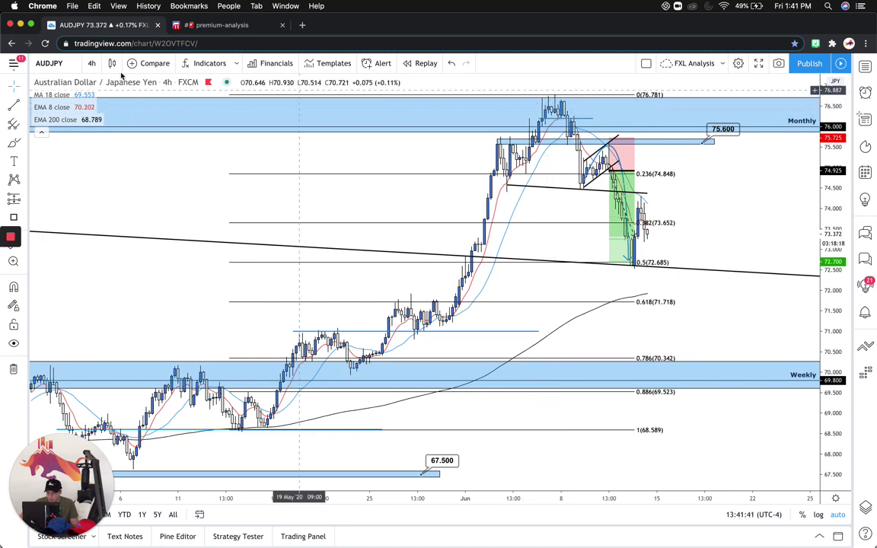
left_click(93, 65)
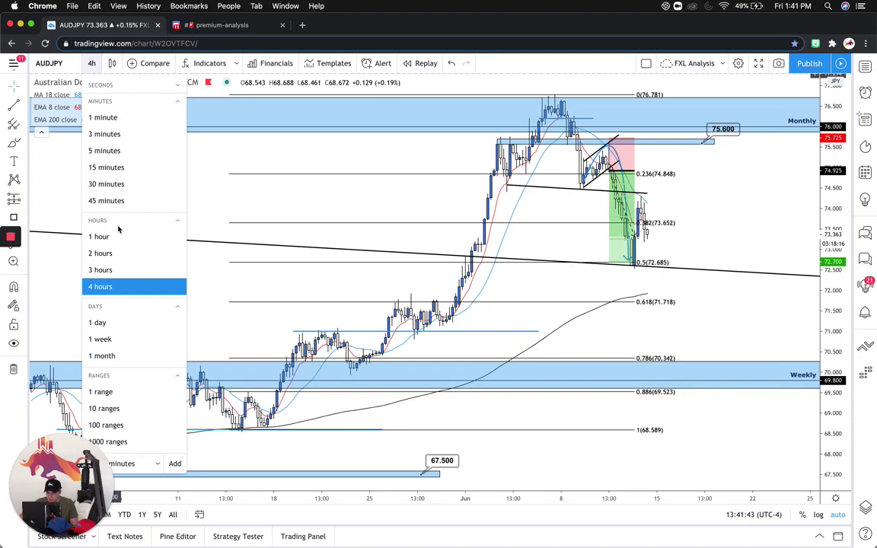
left_click(115, 235)
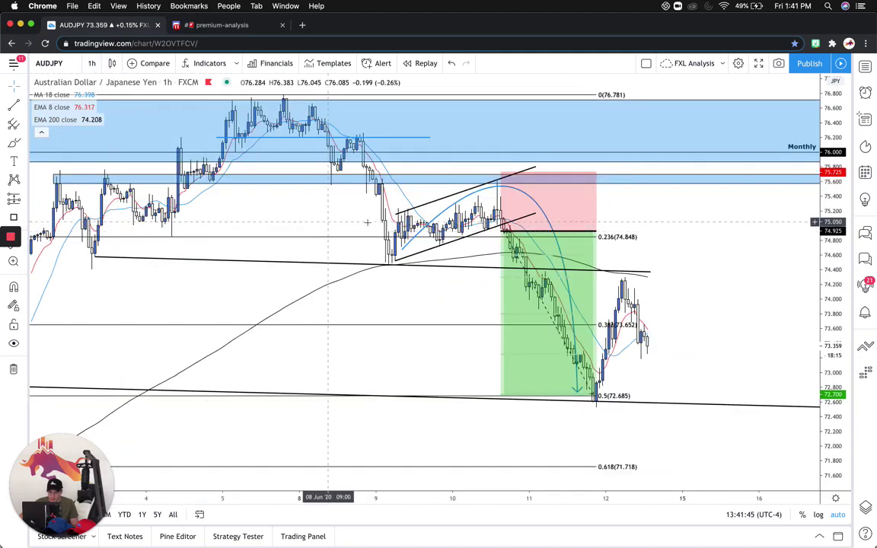
Zoom out the 1-hour chart to see the rebound from 72.685 toward 73.652.
scroll(367, 222, "down", 5)
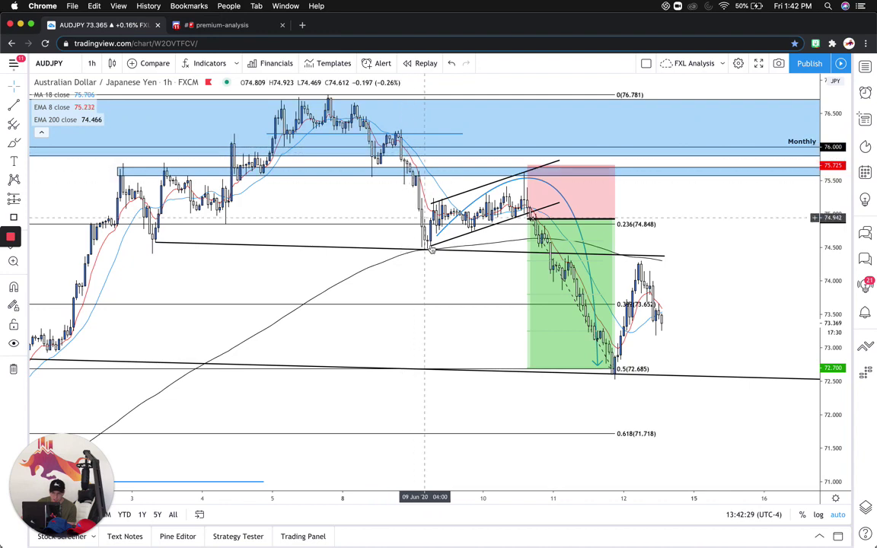
scroll(434, 152, "down", 2)
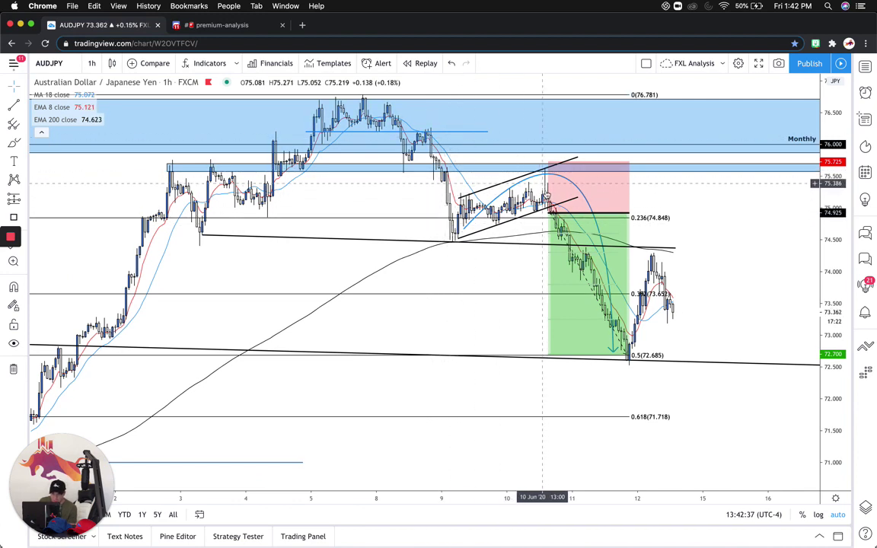
scroll(575, 244, "down", 2)
scroll(576, 247, "down", 2)
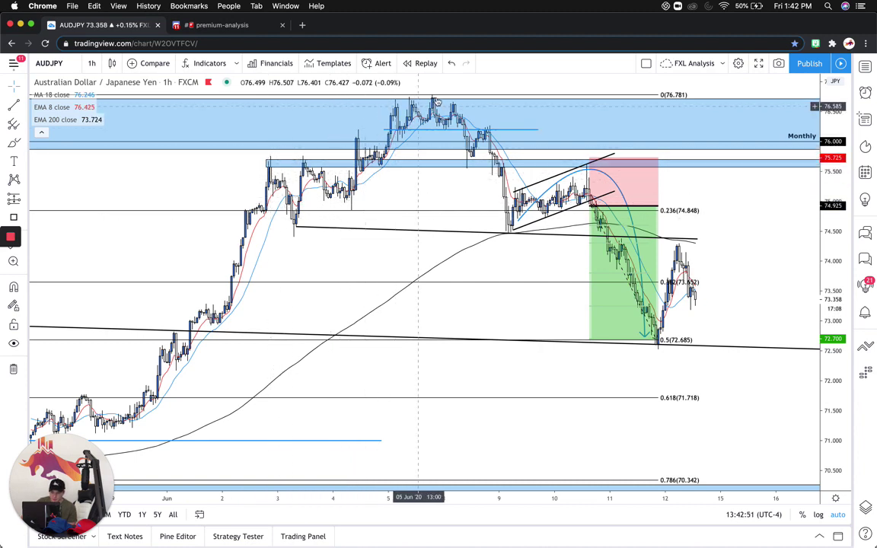
scroll(578, 191, "up", 2)
scroll(586, 196, "up", 1)
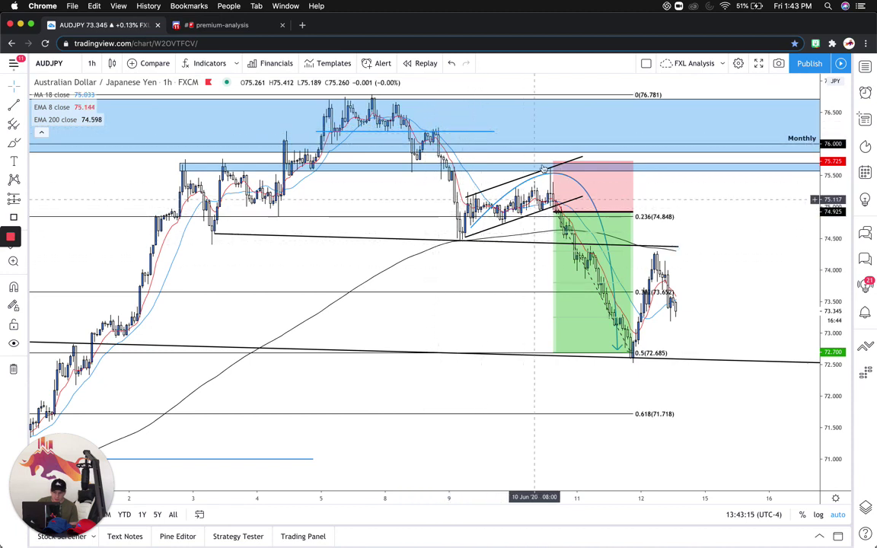
left_click(7, 124)
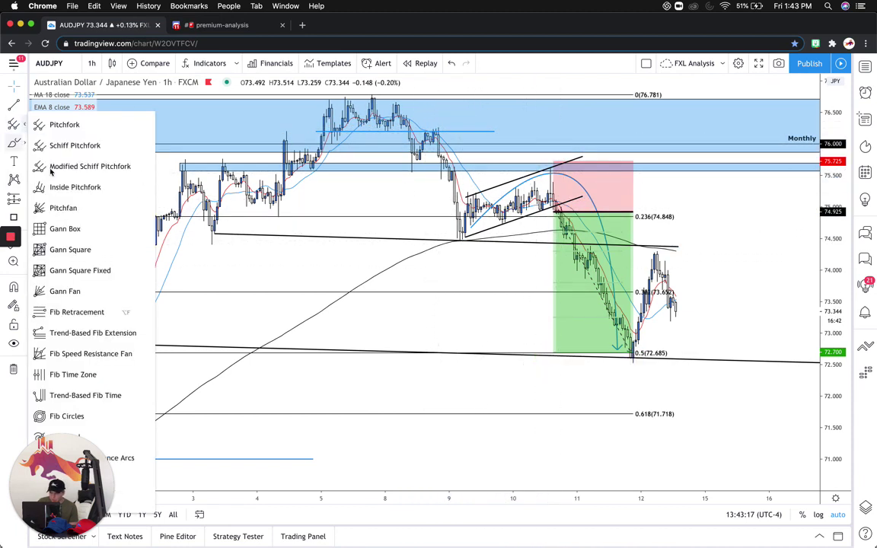
left_click(55, 310)
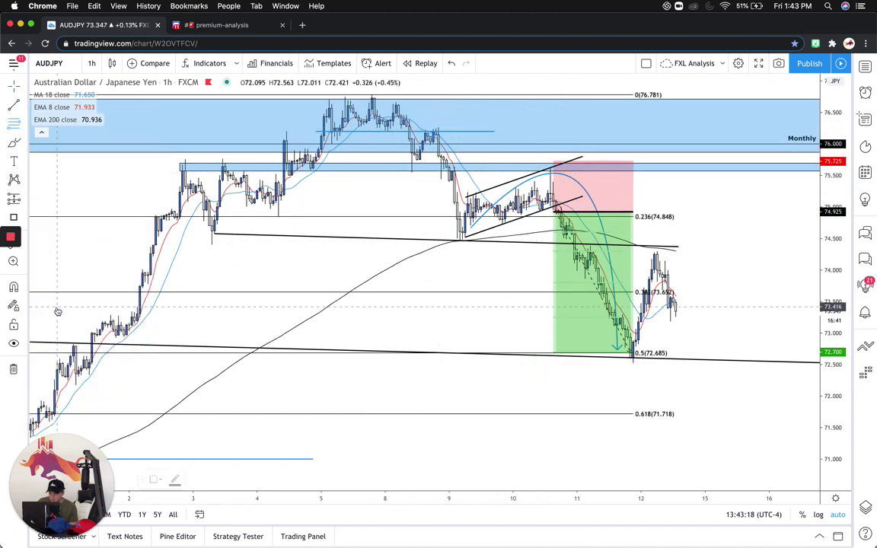
left_click(423, 127)
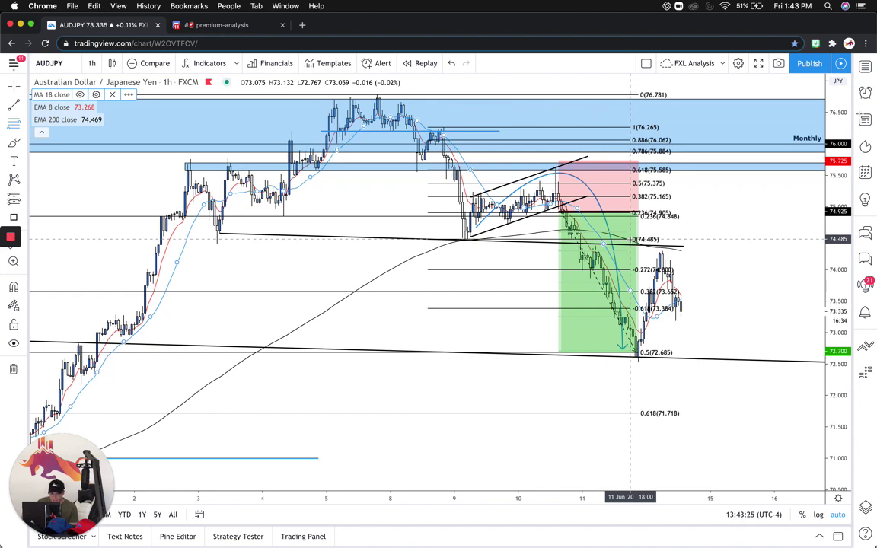
key("Escape")
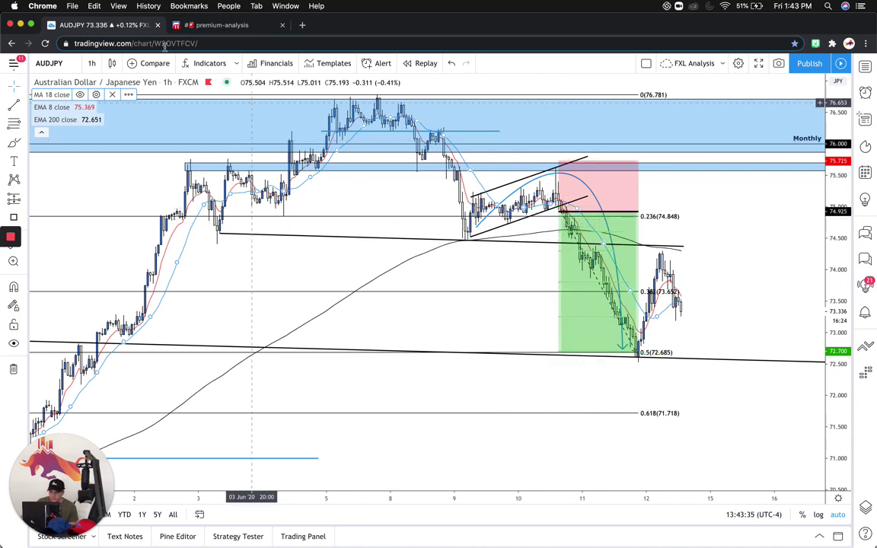
left_click(92, 64)
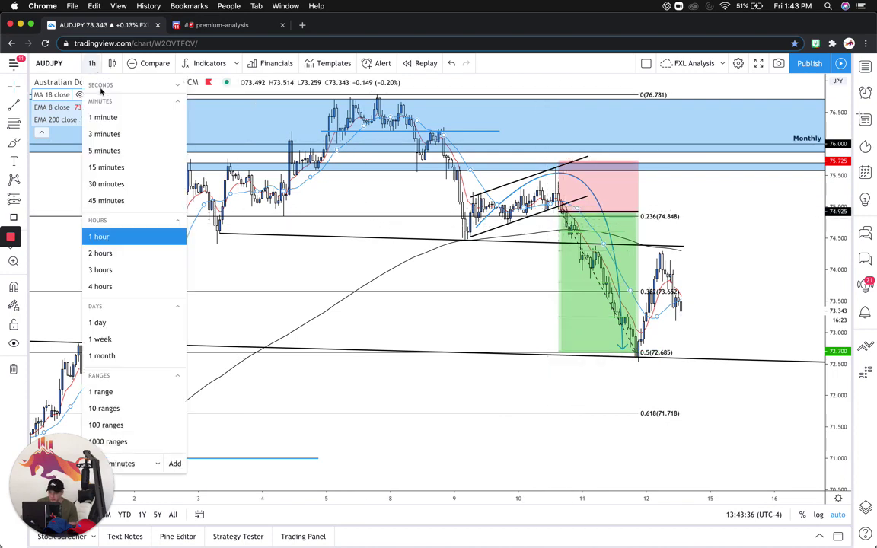
left_click(107, 183)
scroll(405, 259, "up", 1)
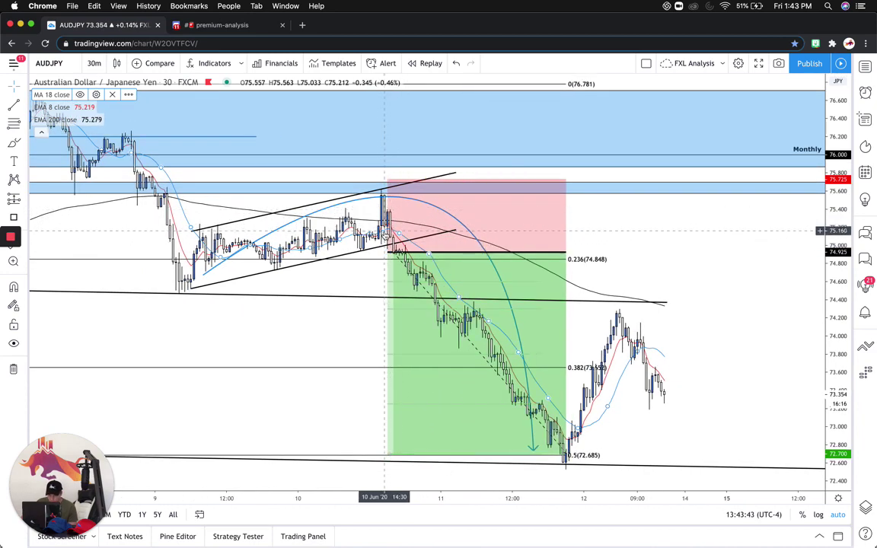
left_click(387, 223)
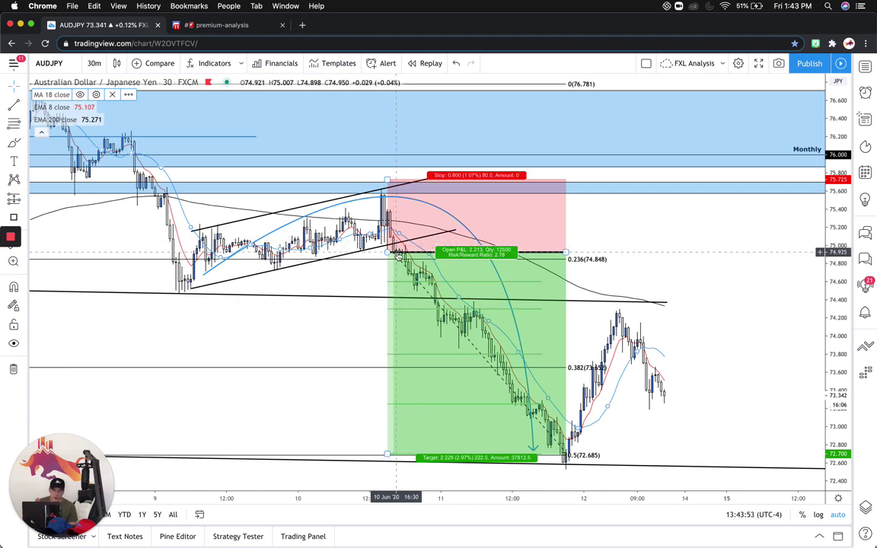
scroll(396, 257, "down", 1)
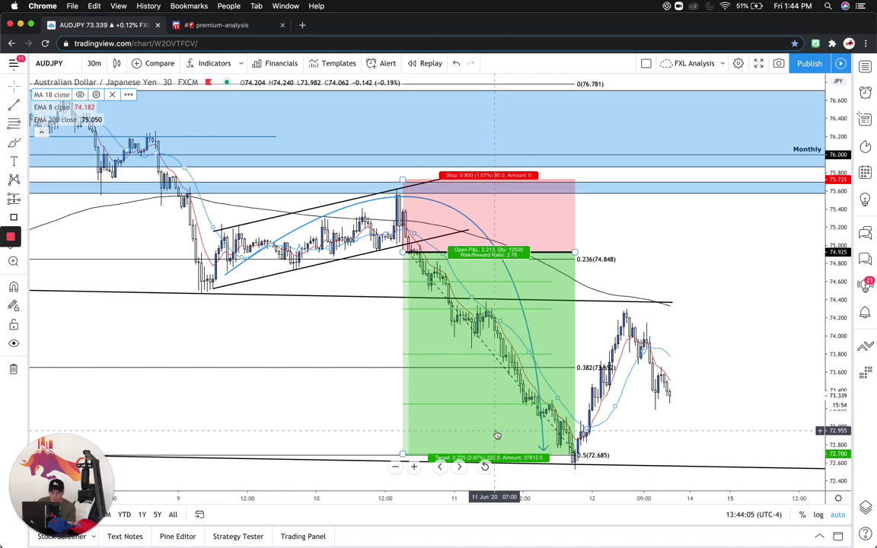
scroll(468, 315, "down", 2)
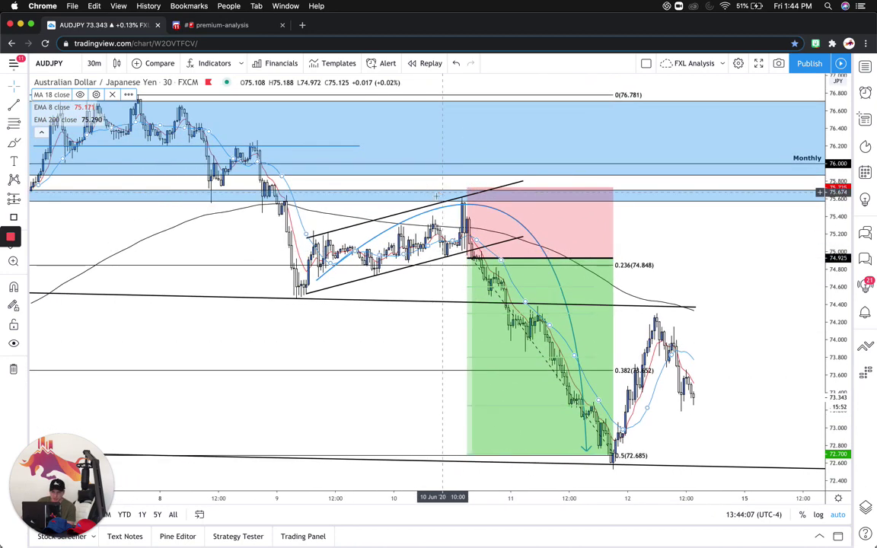
scroll(438, 196, "down", 2)
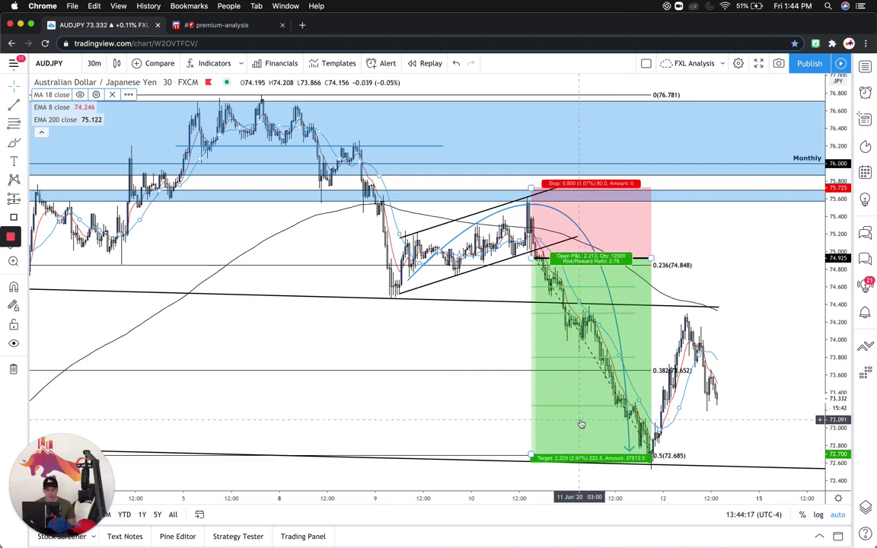
scroll(580, 424, "down", 1)
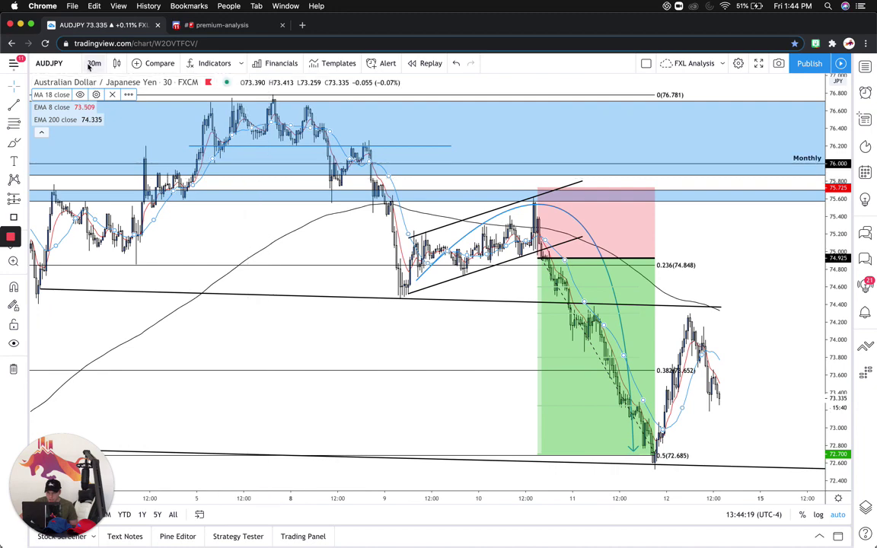
Switch to 4-hour candles, zoom out, then move to the daily timeframe.
left_click(90, 66)
left_click(98, 257)
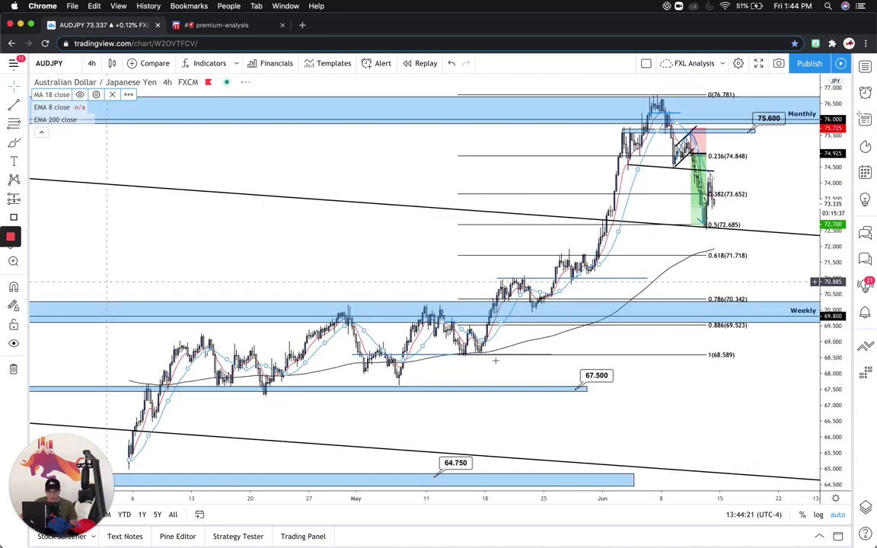
scroll(496, 361, "down", 5)
scroll(560, 270, "down", 2)
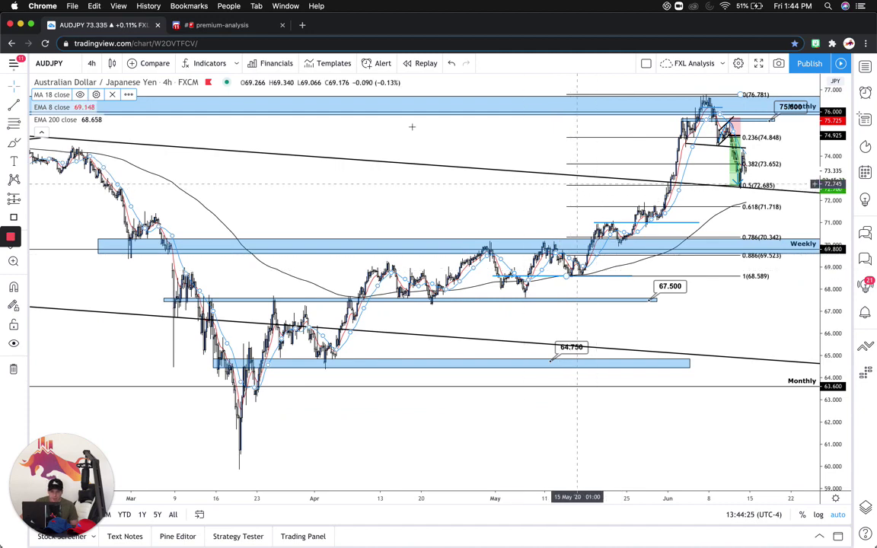
left_click(91, 63)
left_click(102, 325)
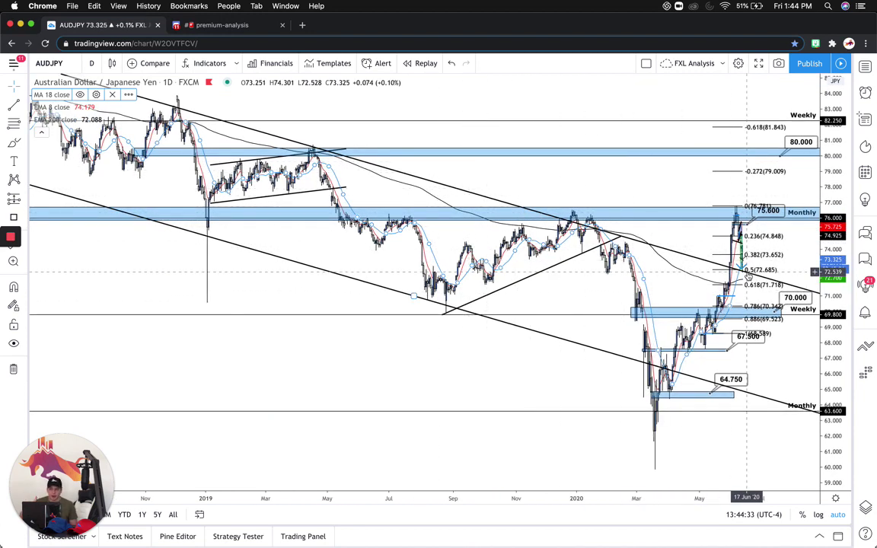
Recheck the 4-hour view, then return to daily candles showing extensions at 79.009 and 81.843.
left_click(91, 63)
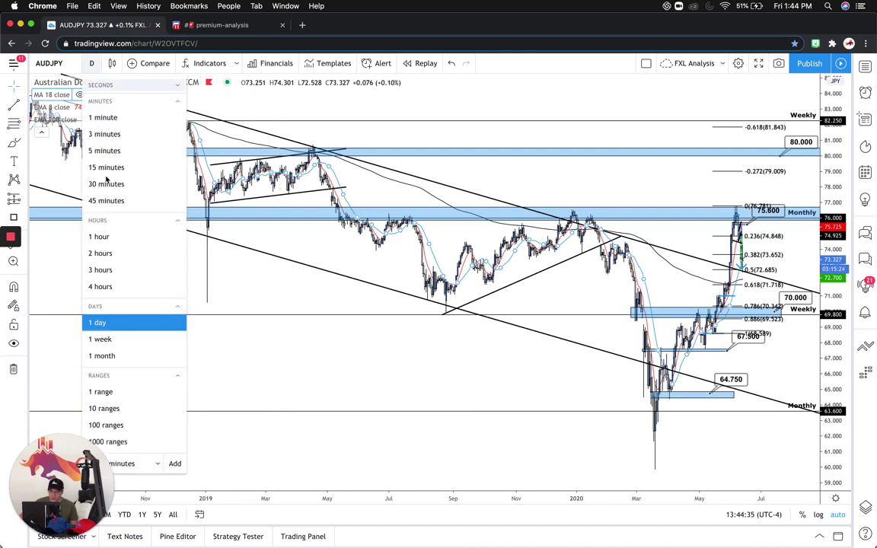
left_click(99, 286)
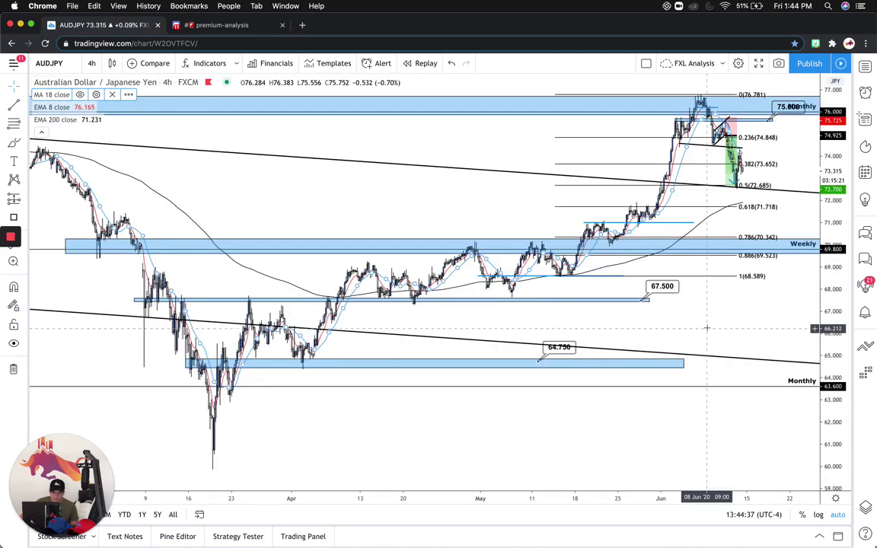
scroll(707, 328, "up", 2)
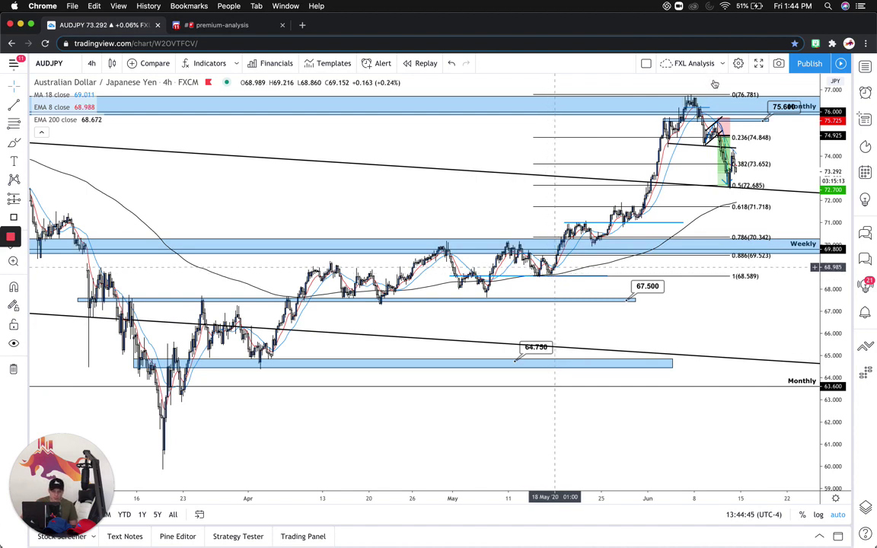
left_click(92, 64)
left_click(99, 321)
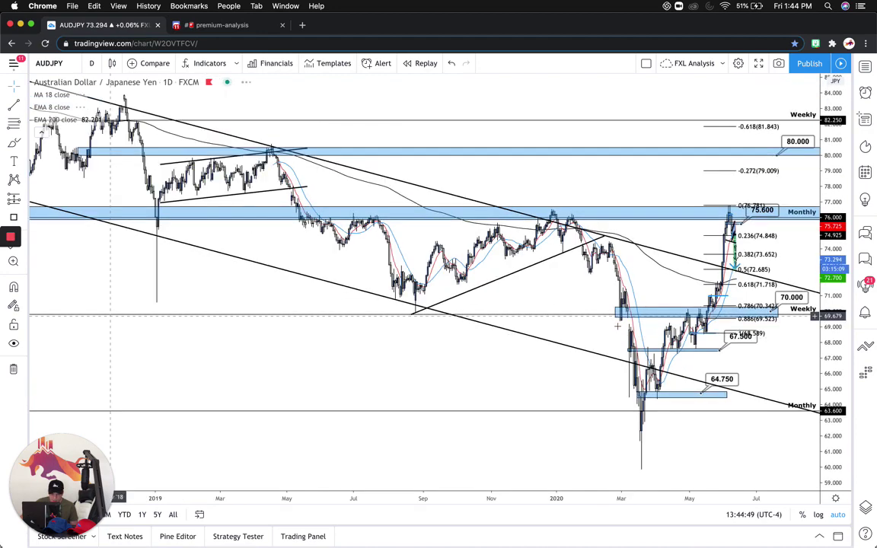
scroll(616, 325, "up", 5)
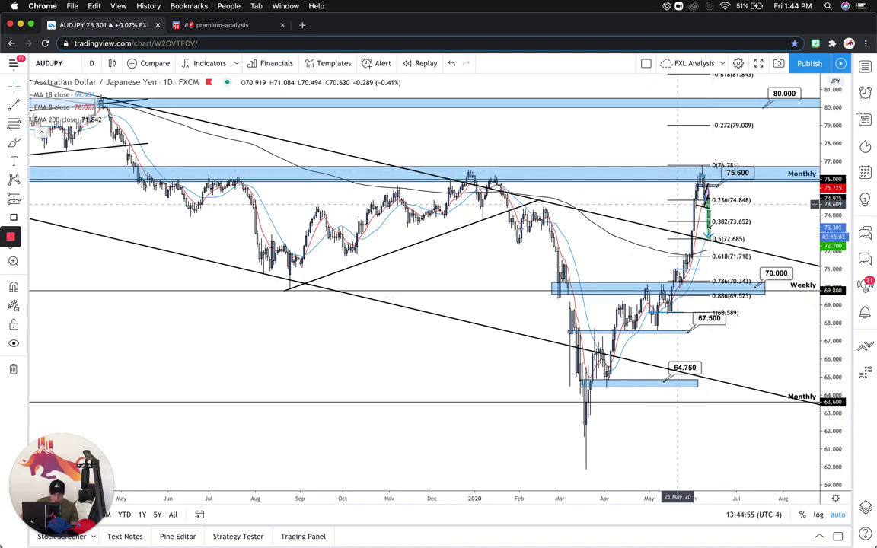
left_click(92, 65)
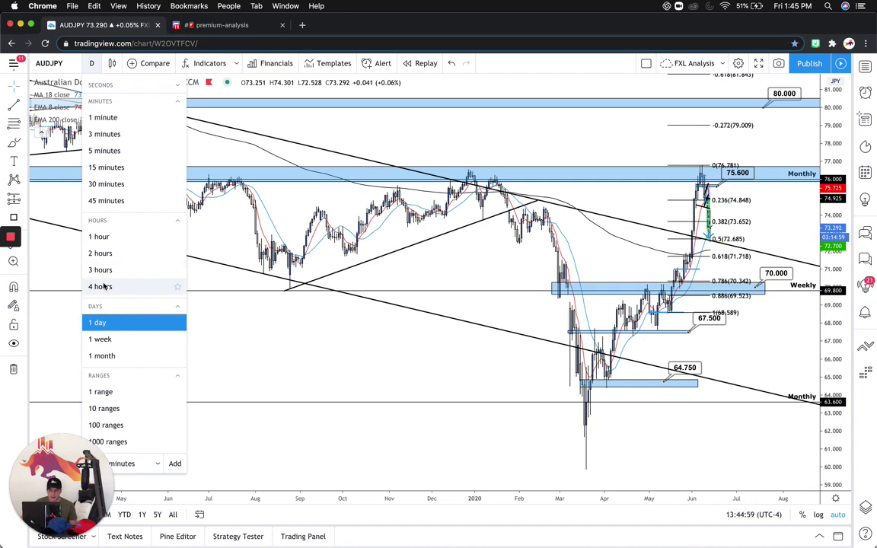
Step through 4-hour to 1-hour candles and zoom in on the short's drop to the 0.5 fib.
left_click(104, 287)
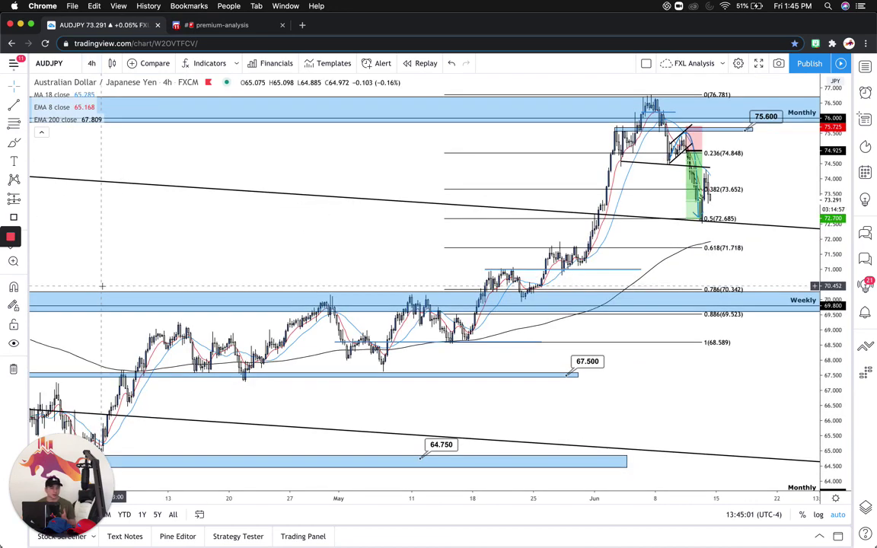
left_click(91, 64)
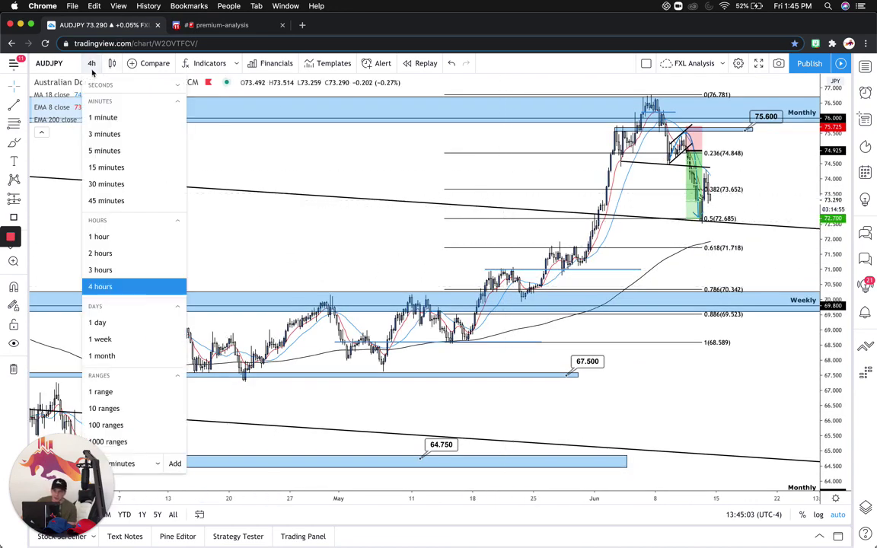
left_click(99, 237)
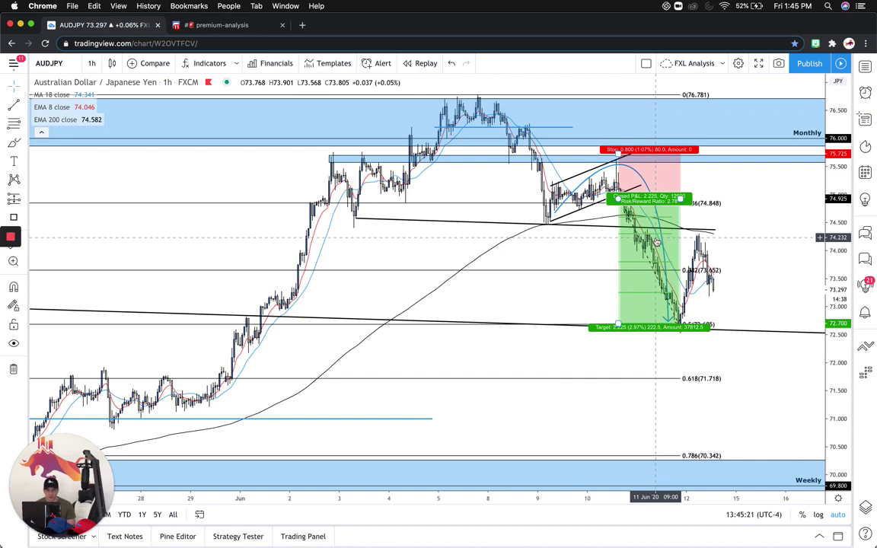
scroll(656, 242, "up", 5)
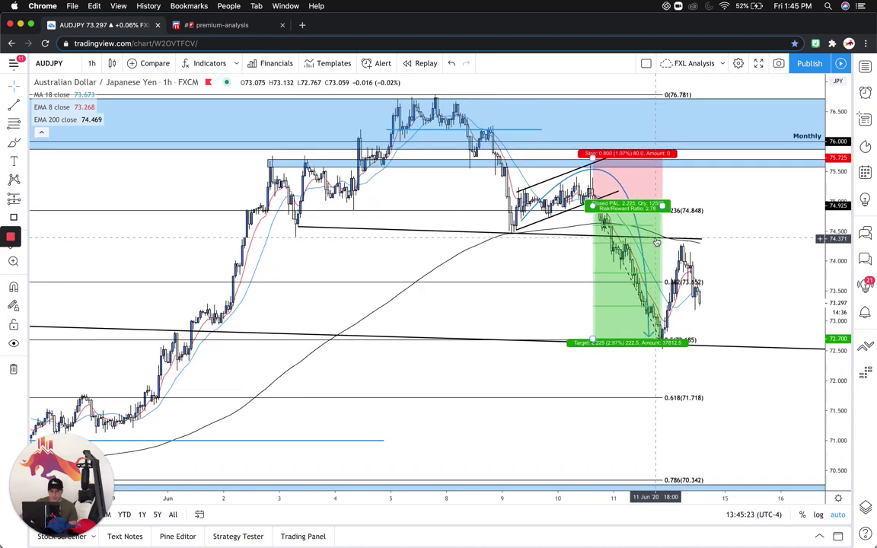
Go to Discord's premium-analysis channel and scroll up through earlier posts.
left_click(191, 26)
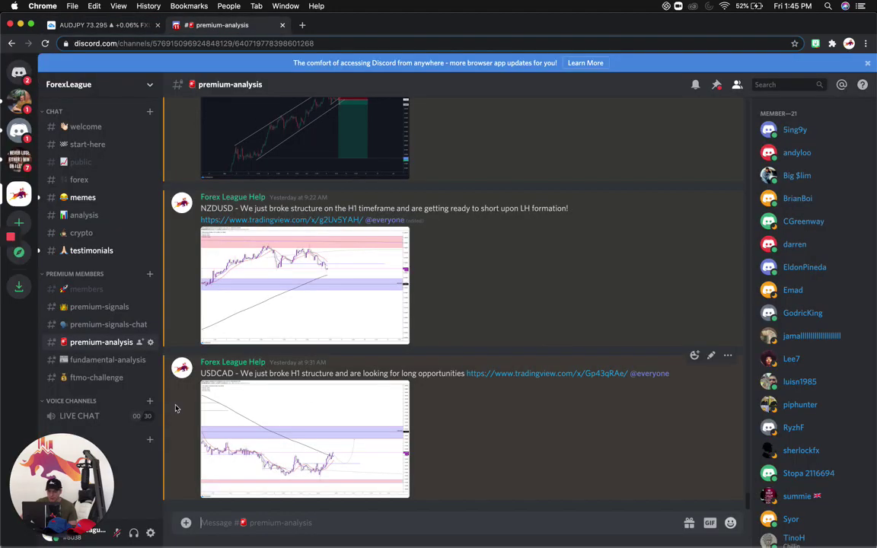
scroll(226, 335, "up", 2)
scroll(226, 335, "up", 15)
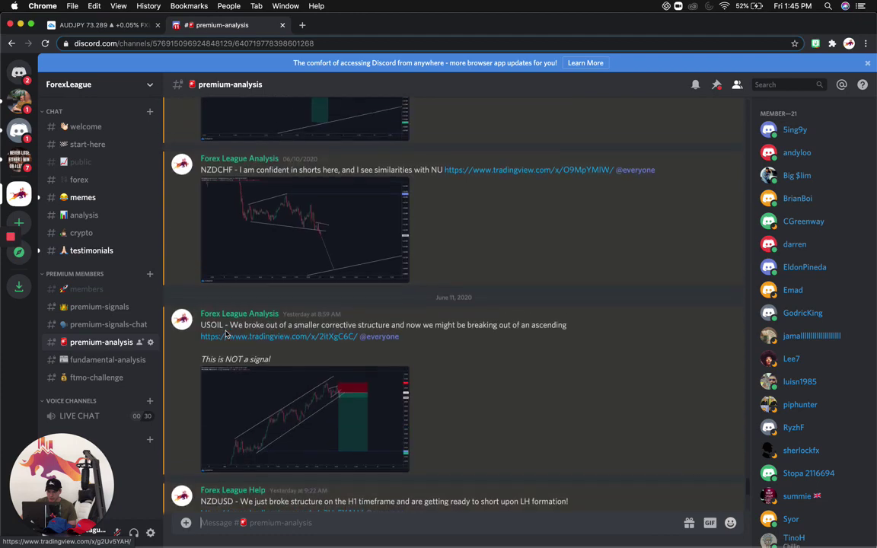
scroll(226, 335, "up", 9)
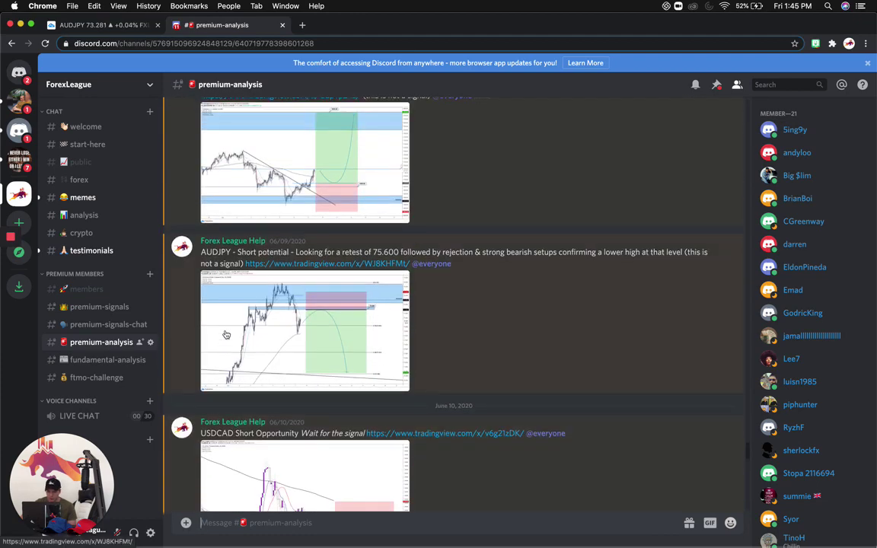
View the enlarged AUDJPY short potential chart, then move to premium-signals.
left_click(269, 355)
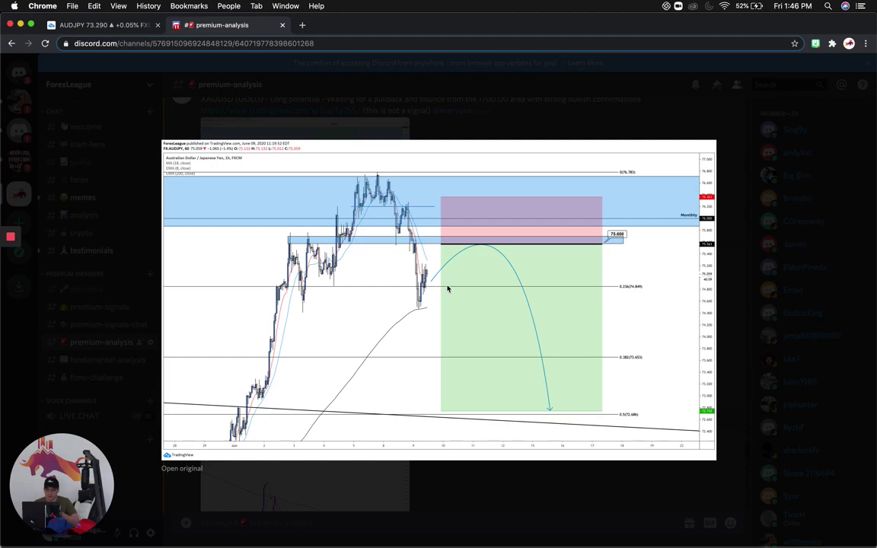
left_click(473, 125)
scroll(457, 305, "down", 10)
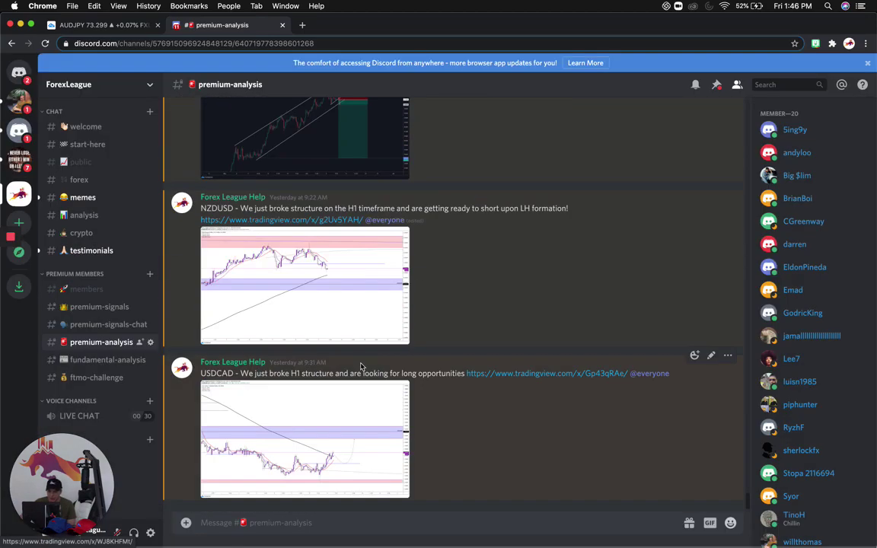
left_click(84, 306)
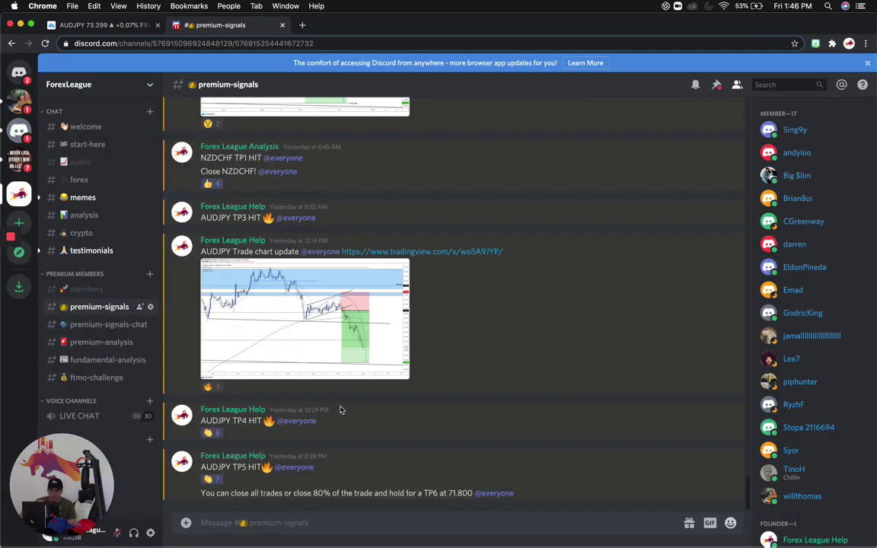
scroll(477, 359, "up", 10)
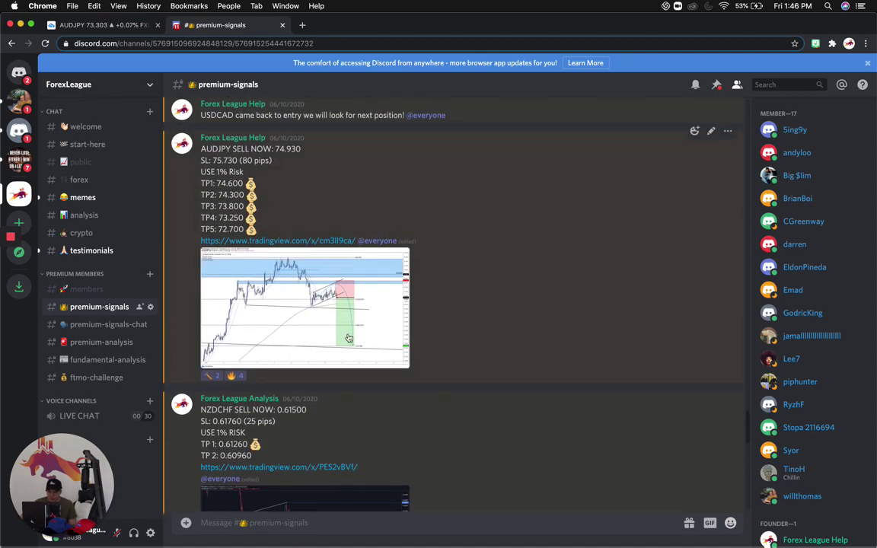
left_click(309, 300)
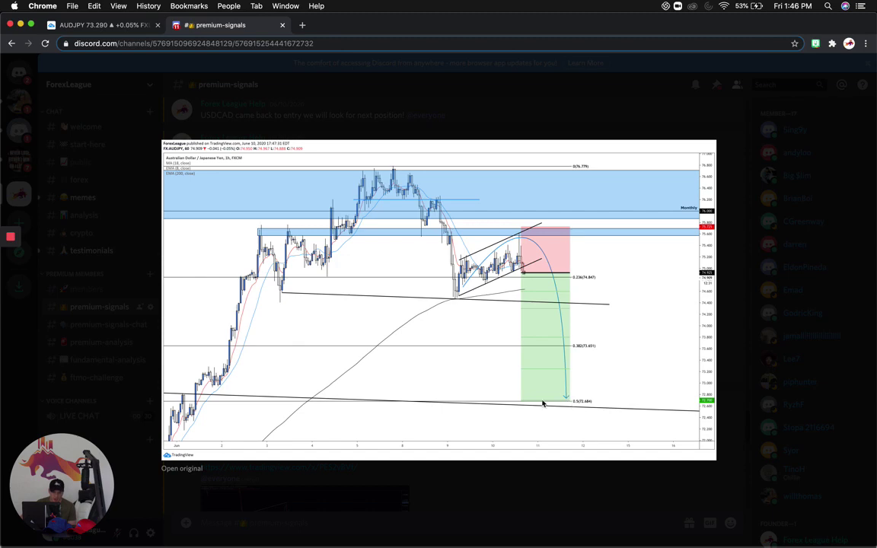
left_click(534, 101)
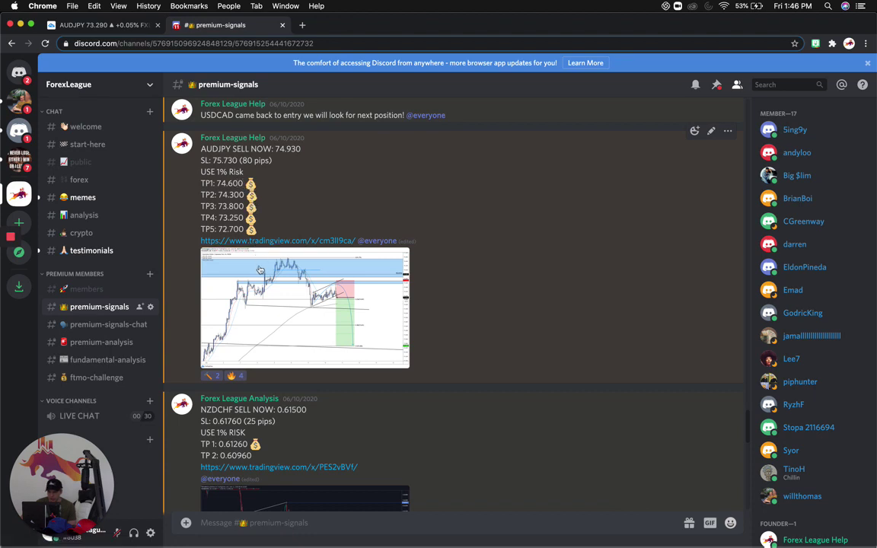
scroll(259, 266, "down", 2)
scroll(232, 111, "up", 2)
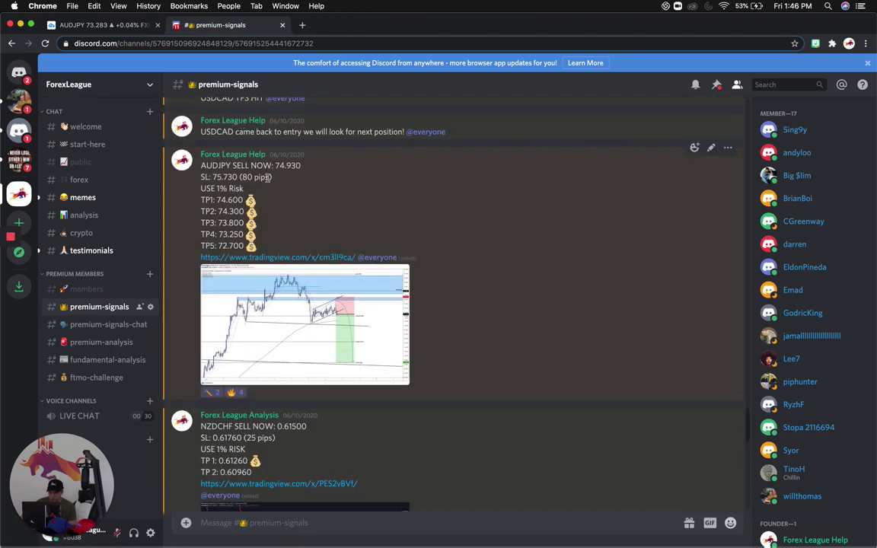
scroll(290, 164, "down", 10)
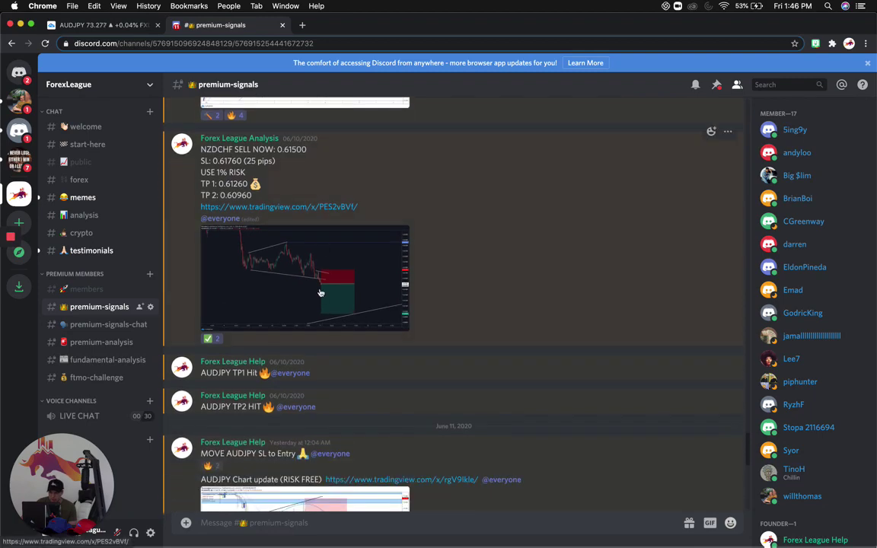
scroll(320, 292, "down", 15)
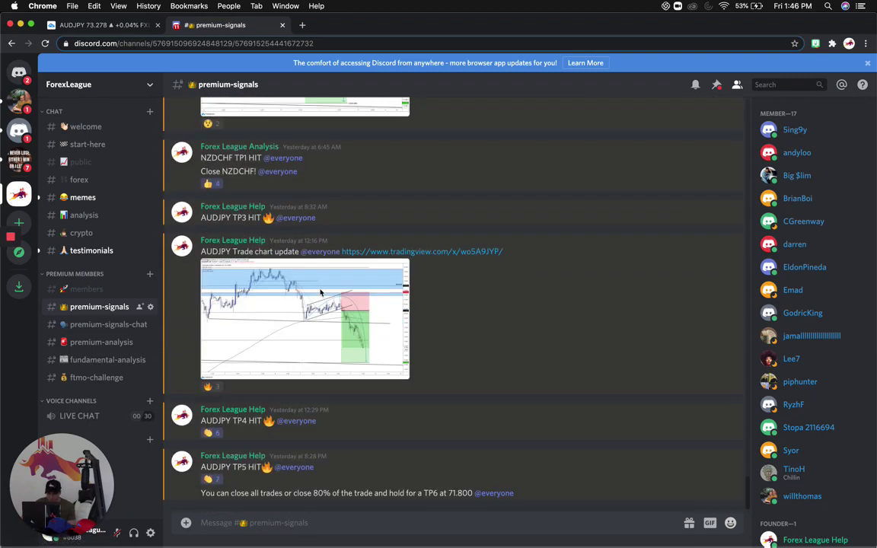
scroll(320, 293, "up", 10)
left_click(251, 260)
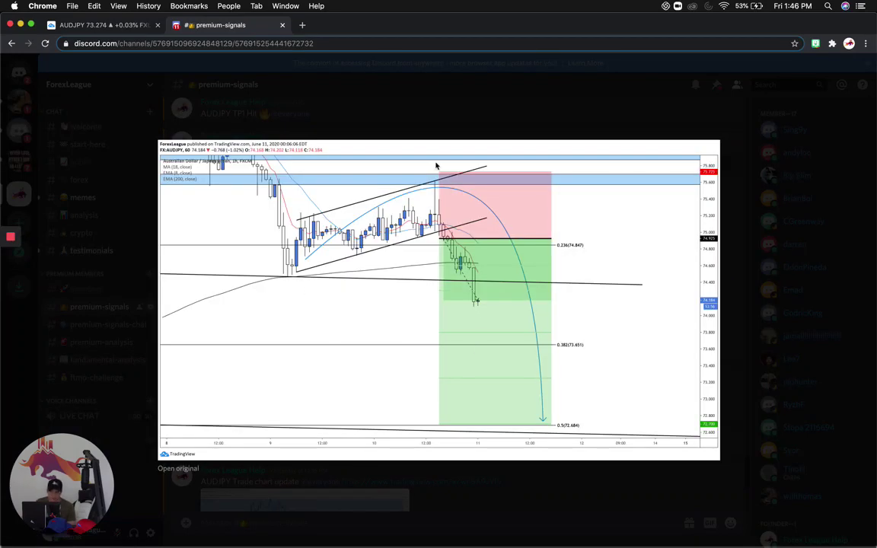
left_click(428, 128)
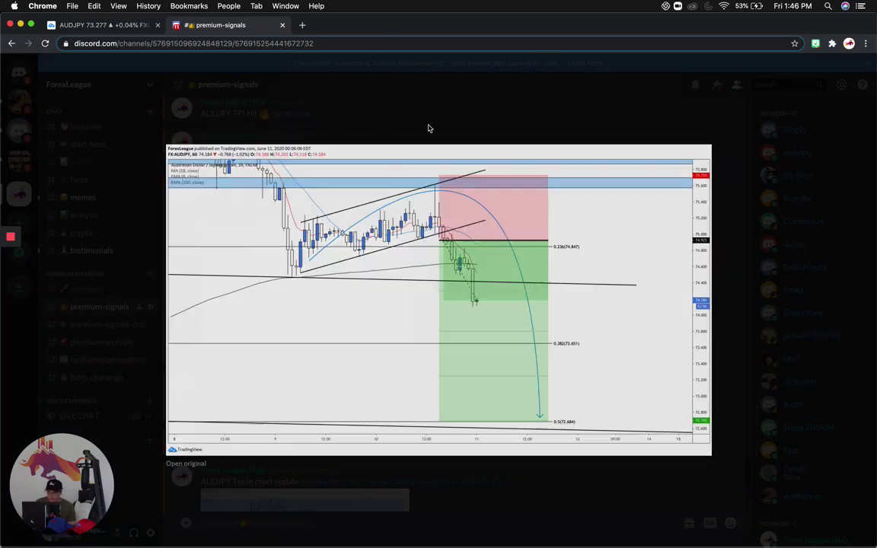
scroll(237, 259, "down", 3)
scroll(242, 261, "down", 2)
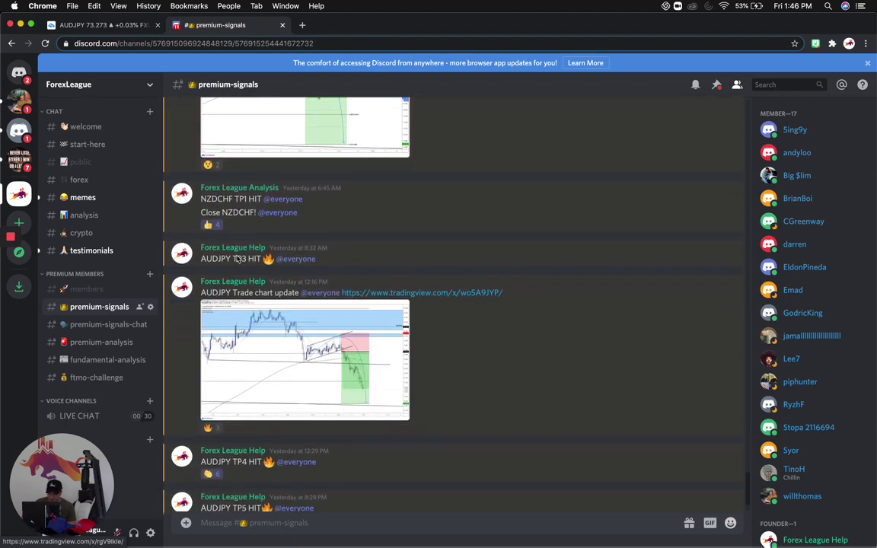
left_click(291, 313)
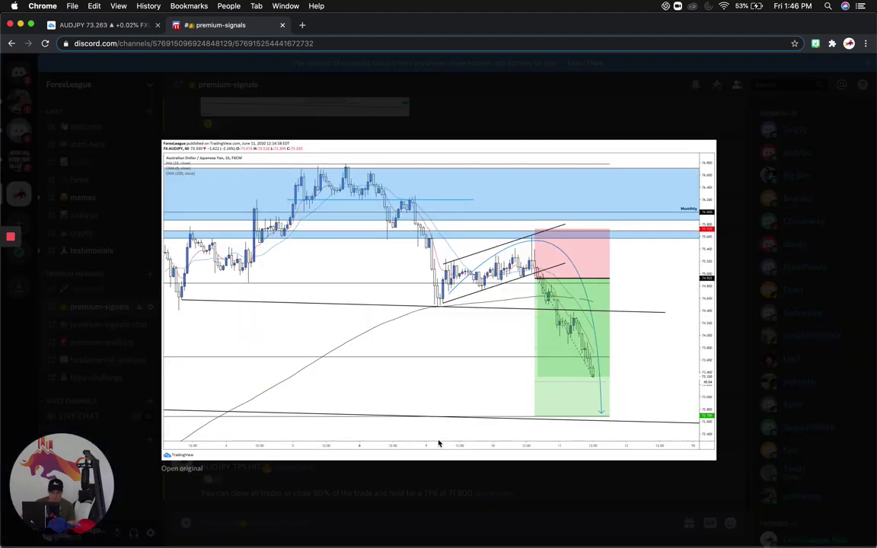
left_click(462, 478)
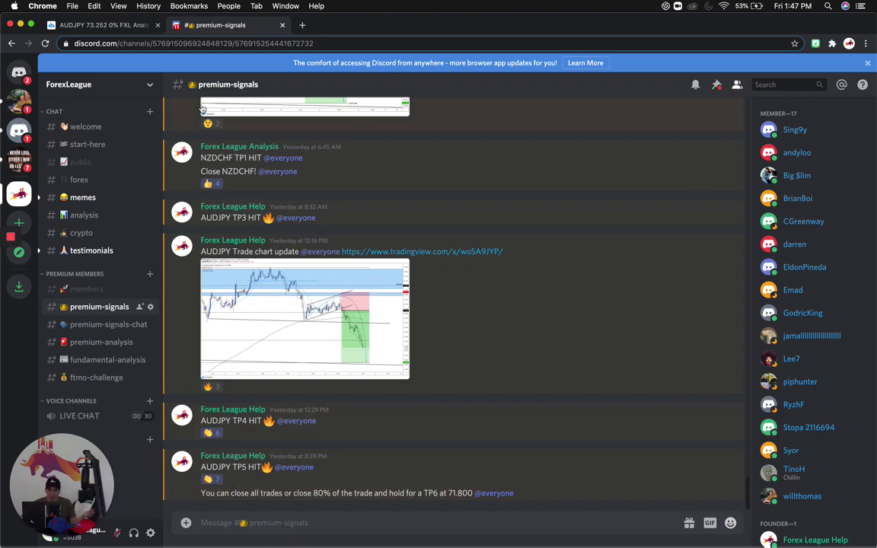
left_click(106, 24)
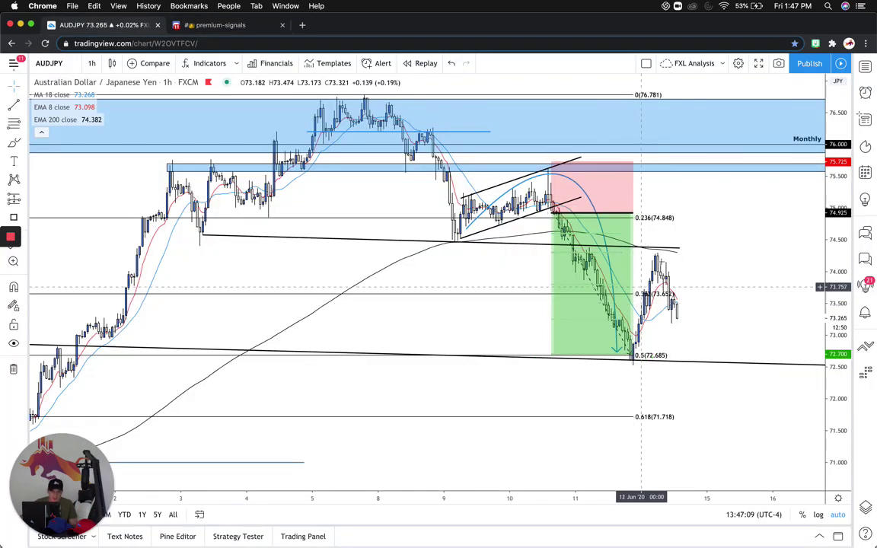
Draw a trial fib retracement from 75.393 to 72.599 on the 1-hour chart, then delete it.
scroll(724, 298, "right", 2)
left_click(9, 143)
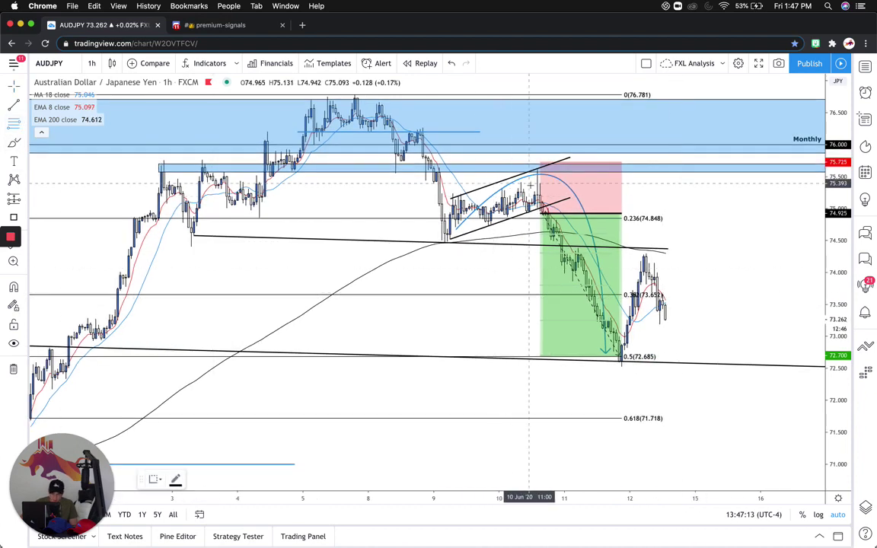
left_click(528, 183)
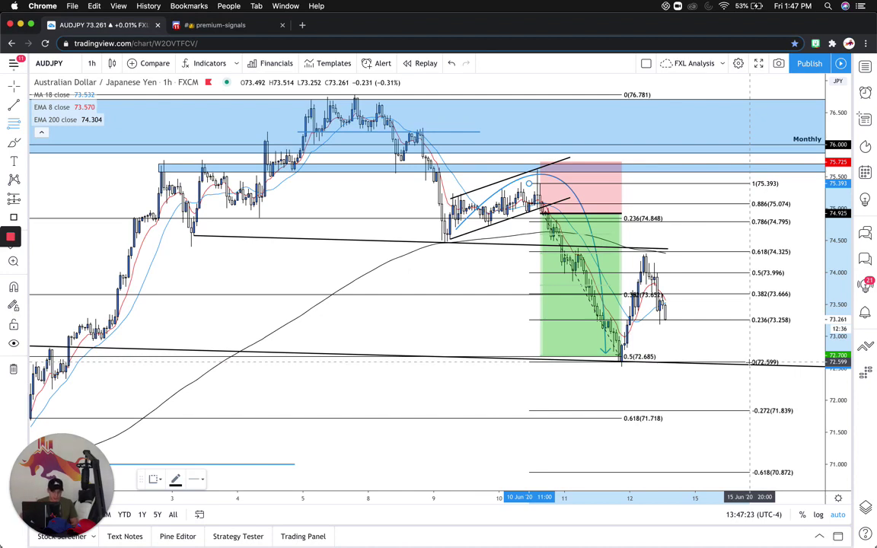
left_click(750, 362)
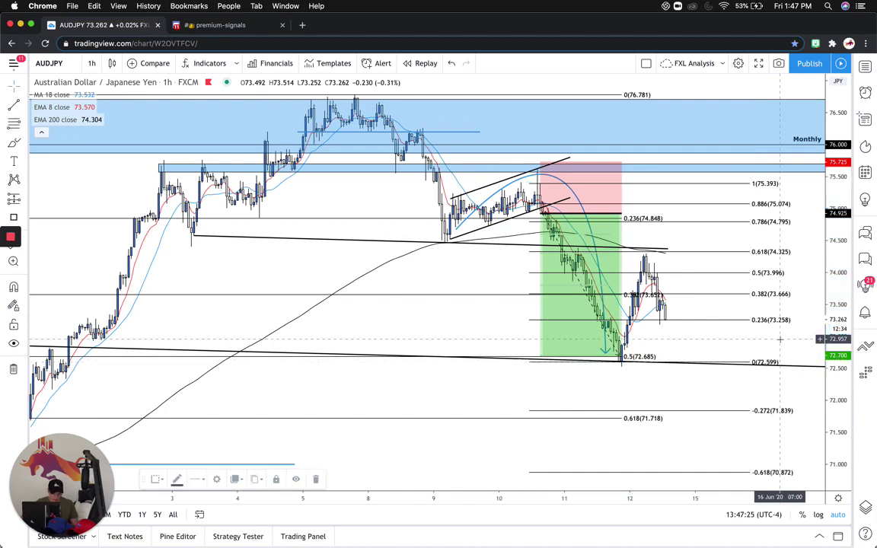
key("Delete")
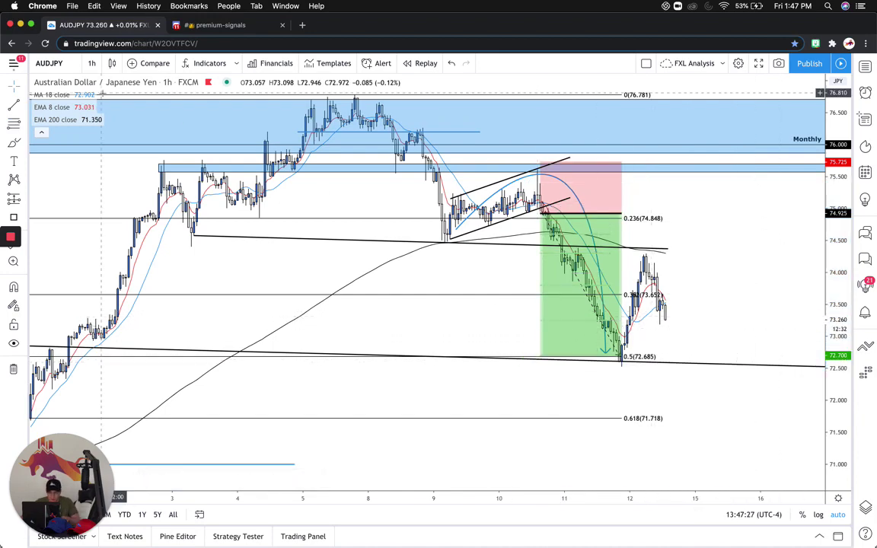
left_click(180, 30)
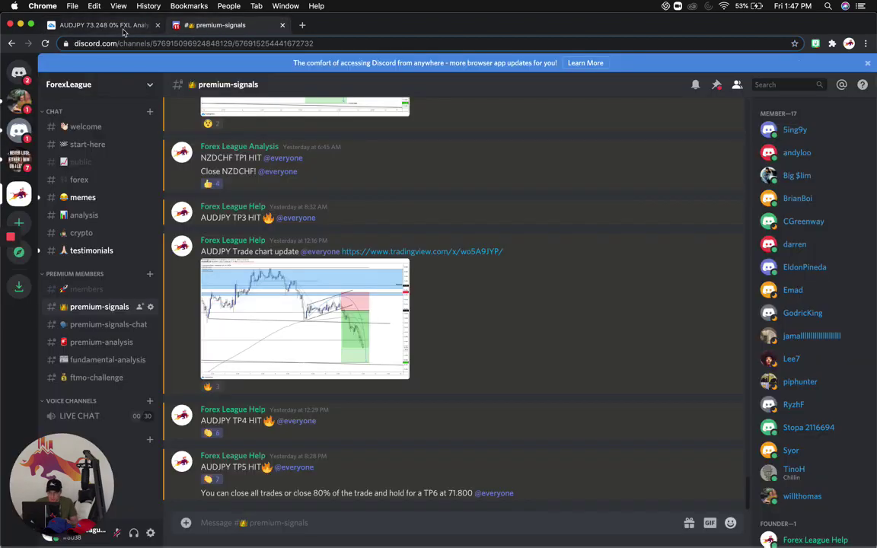
left_click(124, 29)
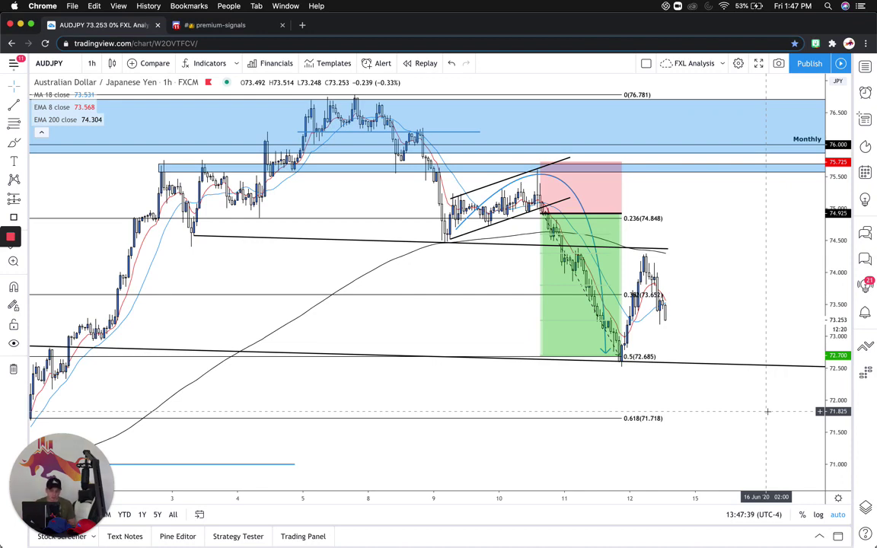
Change the AUDJPY chart to 4-hour candles and adjust the zoom on the rally.
left_click(92, 63)
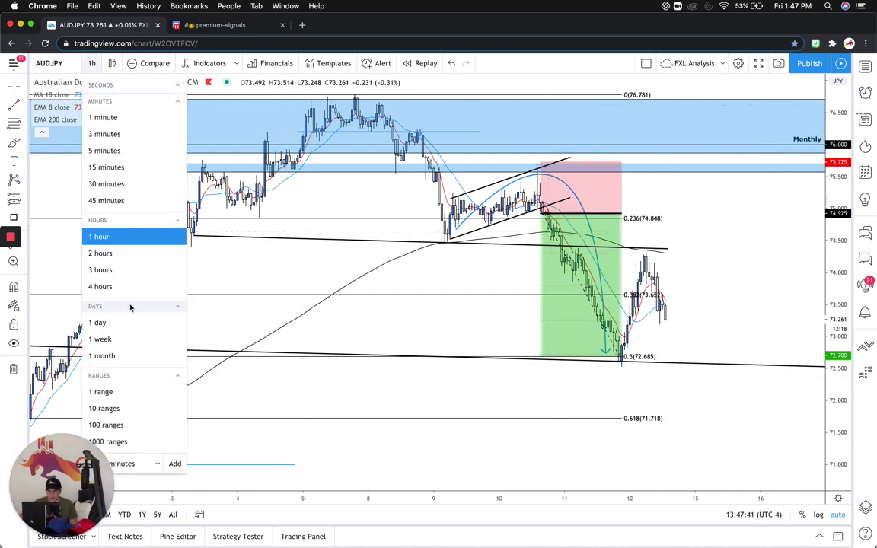
left_click(122, 287)
scroll(508, 374, "up", 5)
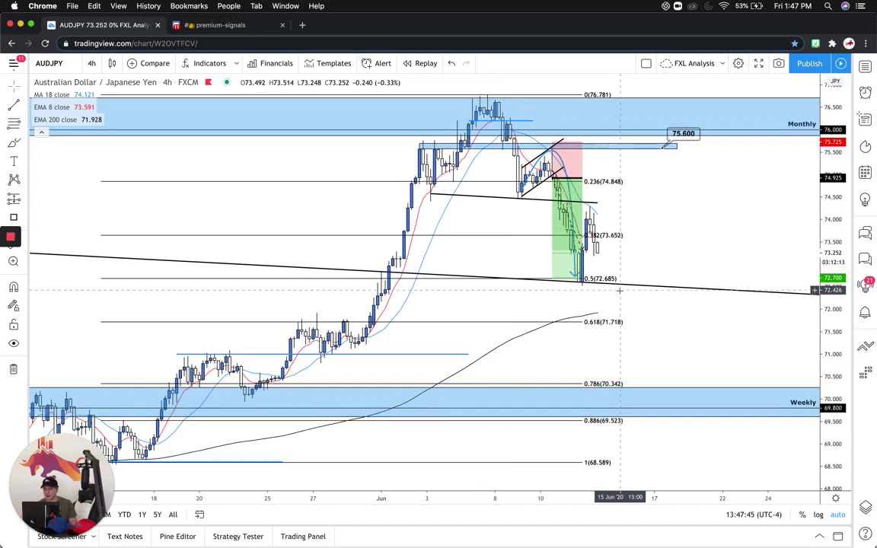